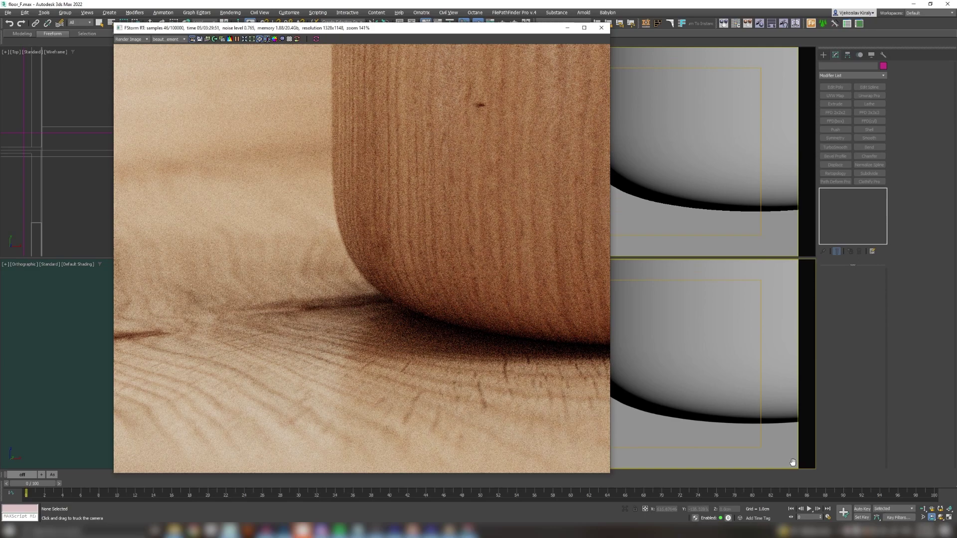
- Dolly and truck the scene camera to frame the wooden cup's base against the tray
{"action": "left_click", "coordinate": [924, 510]}
{"action": "left_click_drag", "start_coordinate": [723, 364], "coordinate": [673, 372]}
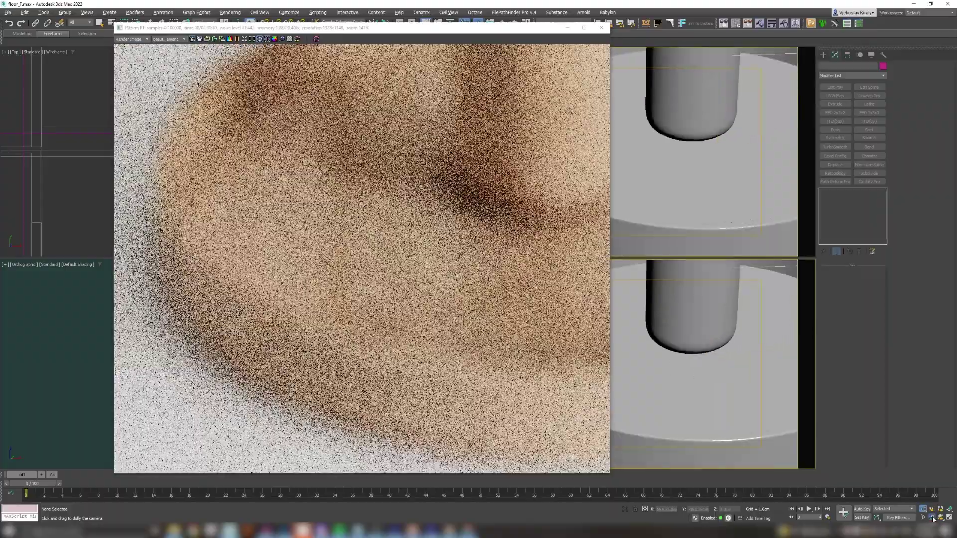
{"action": "middle_click_drag", "start_coordinate": [673, 371], "coordinate": [630, 317]}
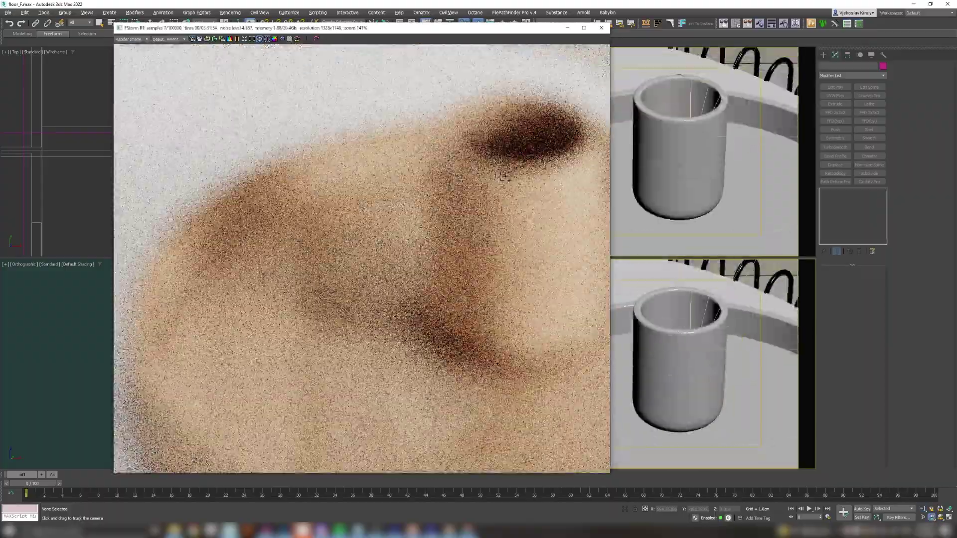
{"action": "scroll", "coordinate": [692, 330], "scroll_direction": "up", "scroll_amount": 5}
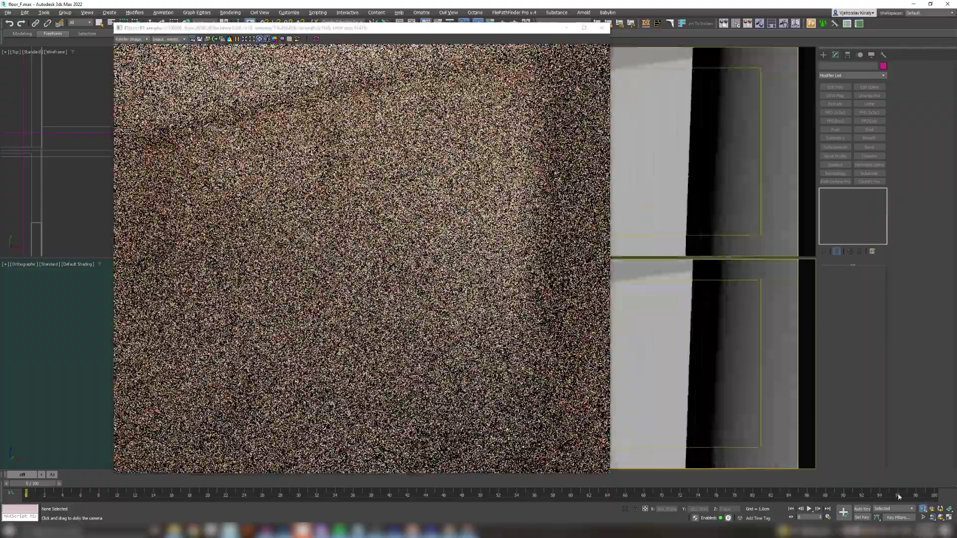
{"action": "scroll", "coordinate": [735, 352], "scroll_direction": "down", "scroll_amount": 2}
{"action": "scroll", "coordinate": [726, 342], "scroll_direction": "up", "scroll_amount": 1}
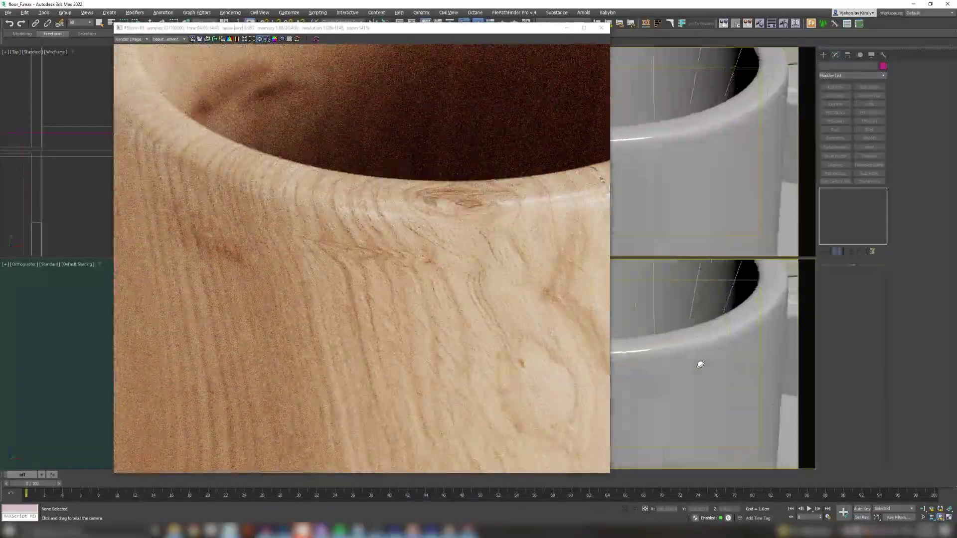
{"action": "scroll", "coordinate": [725, 350], "scroll_direction": "down", "scroll_amount": 3}
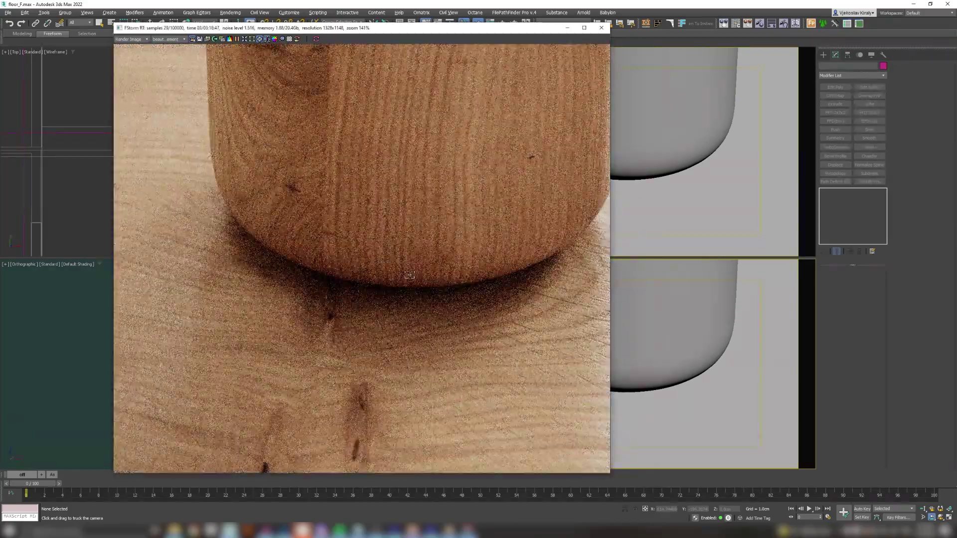
{"action": "left_click", "coordinate": [932, 517]}
{"action": "mouse_move", "coordinate": [686, 376]}
{"action": "left_mouse_down"}
{"action": "mouse_move", "coordinate": [639, 377]}
{"action": "mouse_move", "coordinate": [598, 358]}
{"action": "left_mouse_up"}
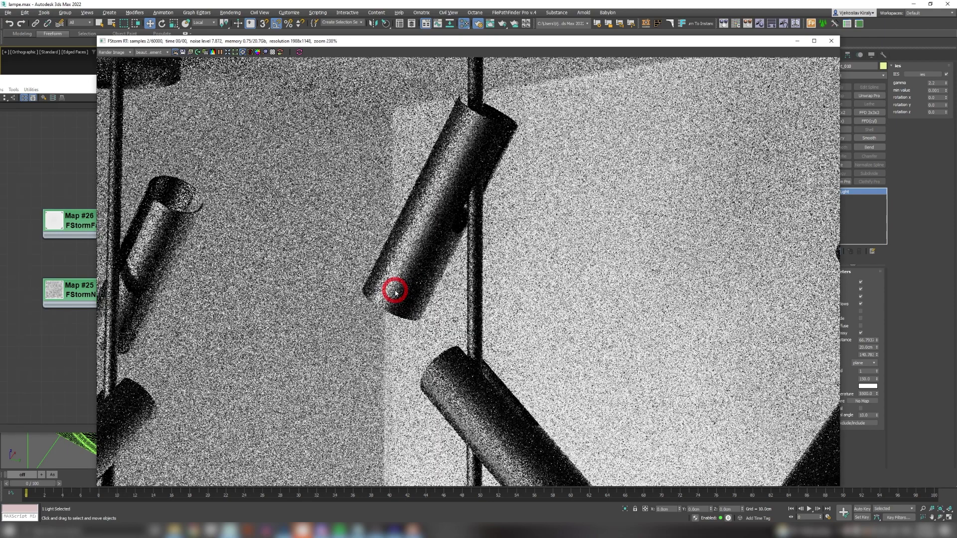
{"action": "scroll", "coordinate": [395, 291], "scroll_direction": "up", "scroll_amount": 4}
{"action": "scroll", "coordinate": [395, 291], "scroll_direction": "up", "scroll_amount": 1}
{"action": "scroll", "coordinate": [395, 290], "scroll_direction": "up", "scroll_amount": 1}
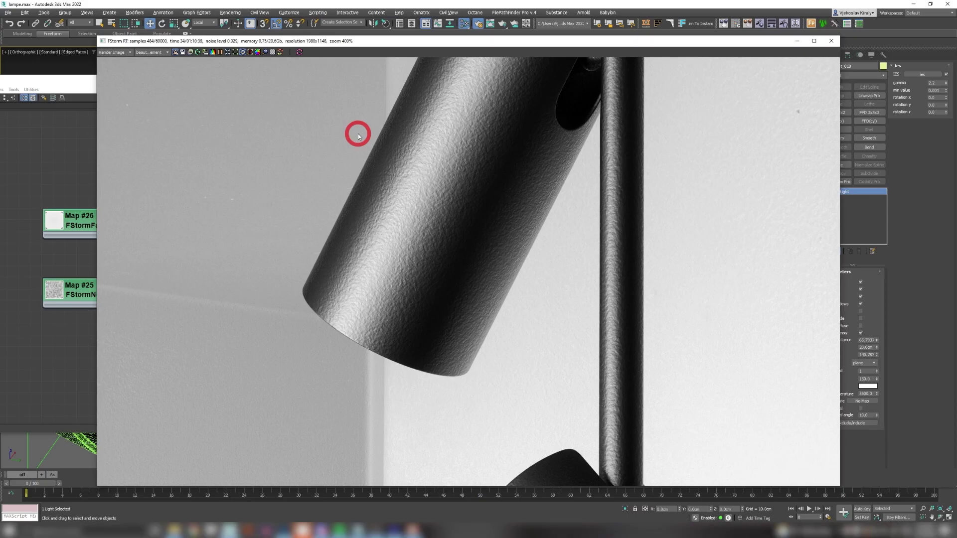
- Delete the wire from Map #25 FStormNoise to Material #26's bump_texture in Slate
{"action": "left_click", "coordinate": [78, 85]}
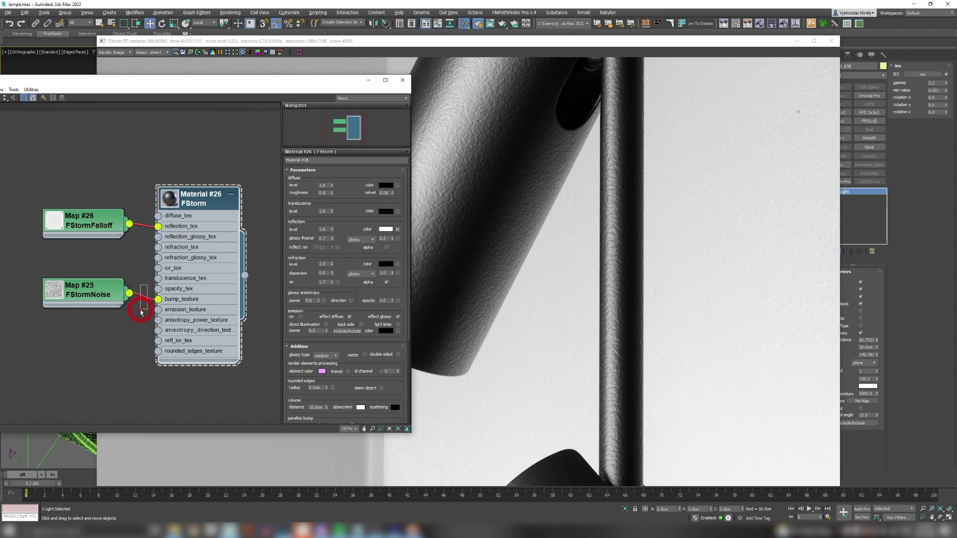
{"action": "left_click_drag", "start_coordinate": [140, 313], "coordinate": [137, 308]}
{"action": "key", "text": "Delete"}
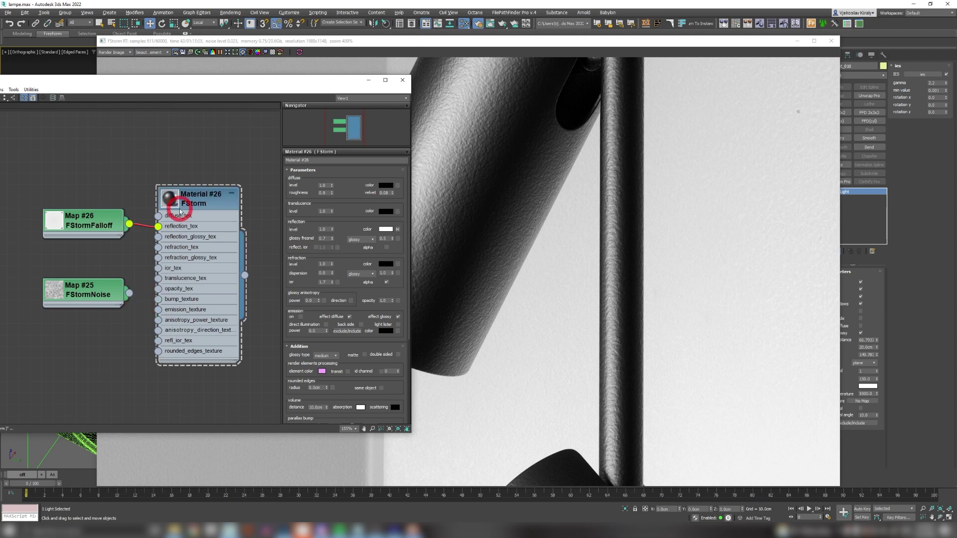
{"action": "mouse_move", "coordinate": [269, 82]}
{"action": "left_mouse_down"}
{"action": "mouse_move", "coordinate": [138, 172]}
{"action": "mouse_move", "coordinate": [154, 105]}
{"action": "left_mouse_up"}
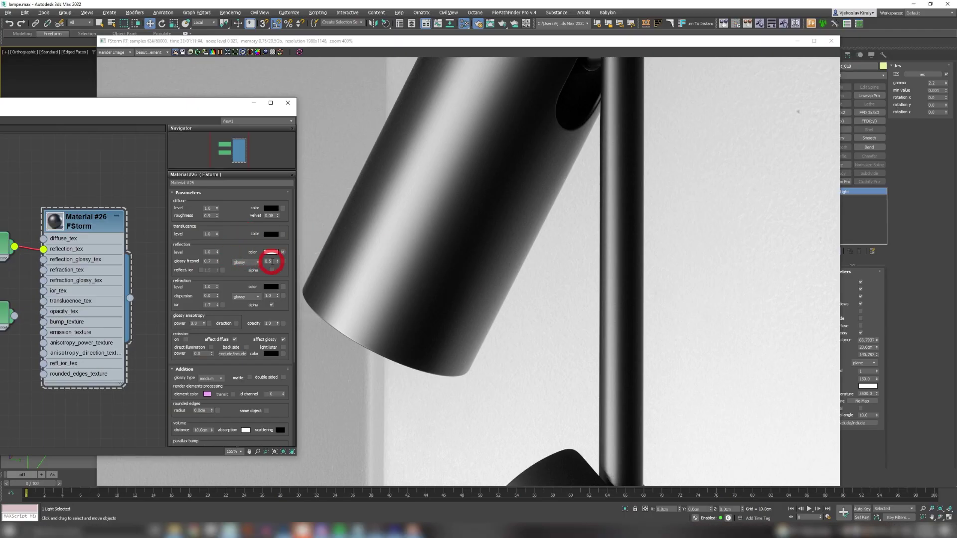
- Set Material #26's reflection glossiness to 1.0 and rewire Map #25 into bump_texture
{"action": "left_click", "coordinate": [267, 260]}
{"action": "type", "text": "1"}
{"action": "key", "text": "Return"}
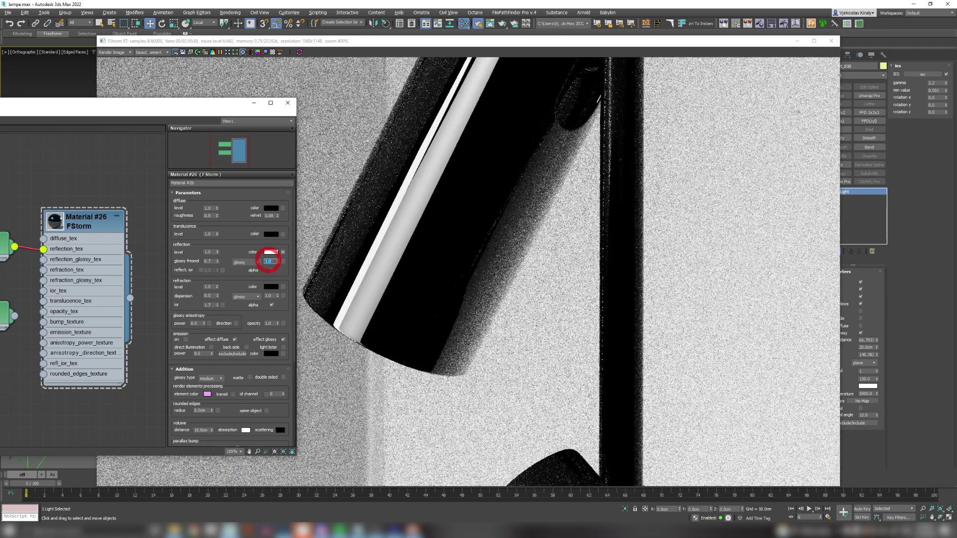
{"action": "scroll", "coordinate": [431, 199], "scroll_direction": "down", "scroll_amount": 5}
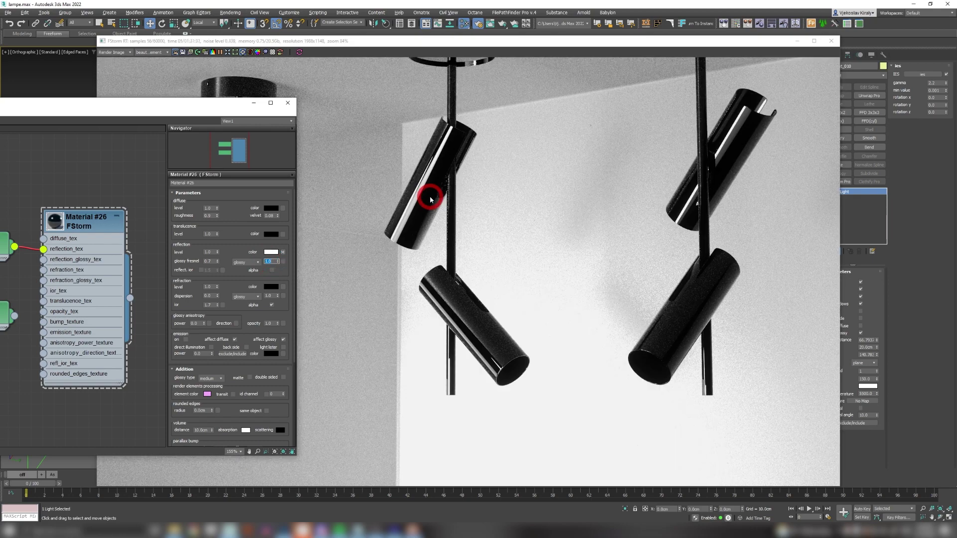
{"action": "scroll", "coordinate": [418, 213], "scroll_direction": "up", "scroll_amount": 4}
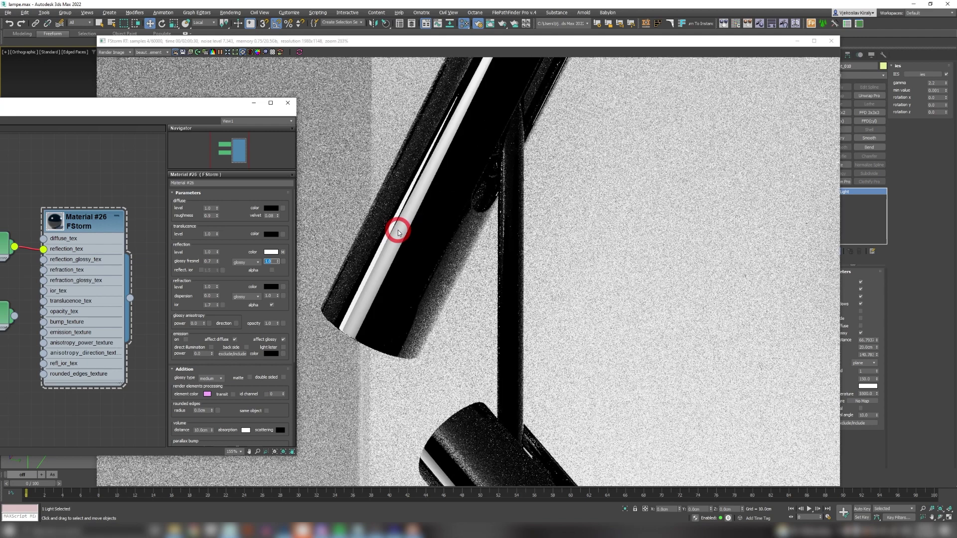
{"action": "scroll", "coordinate": [397, 232], "scroll_direction": "up", "scroll_amount": 2}
{"action": "scroll", "coordinate": [397, 232], "scroll_direction": "up", "scroll_amount": 2}
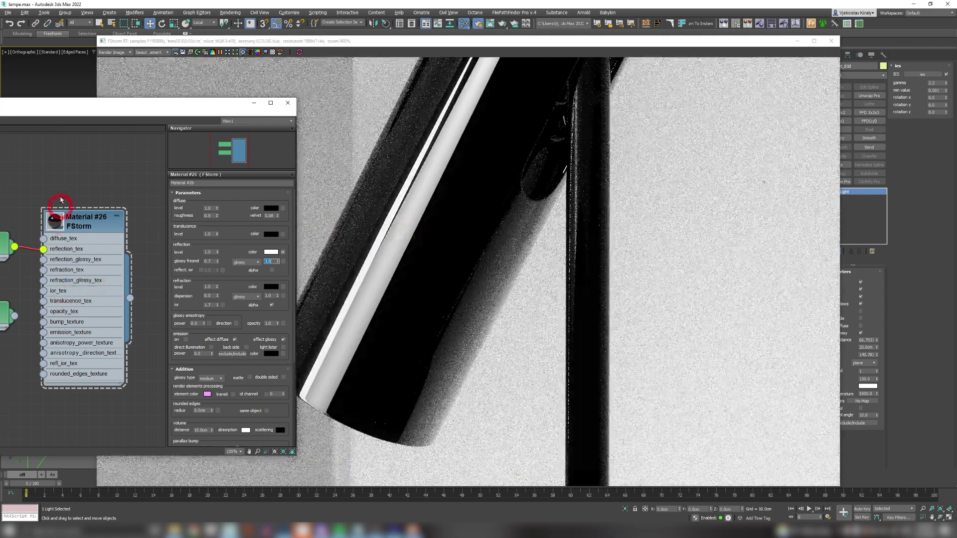
{"action": "left_click_drag", "start_coordinate": [154, 106], "coordinate": [256, 85]}
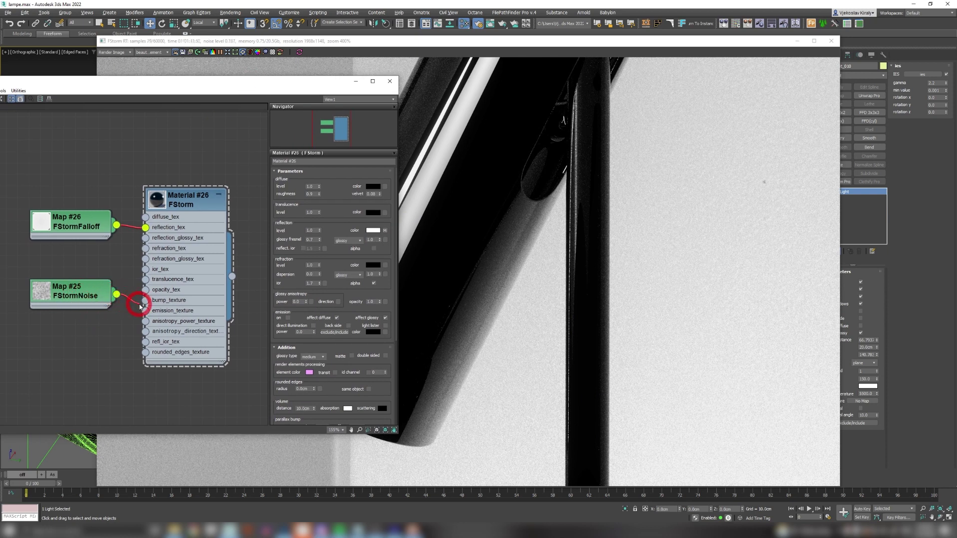
{"action": "left_click_drag", "start_coordinate": [140, 304], "coordinate": [146, 302]}
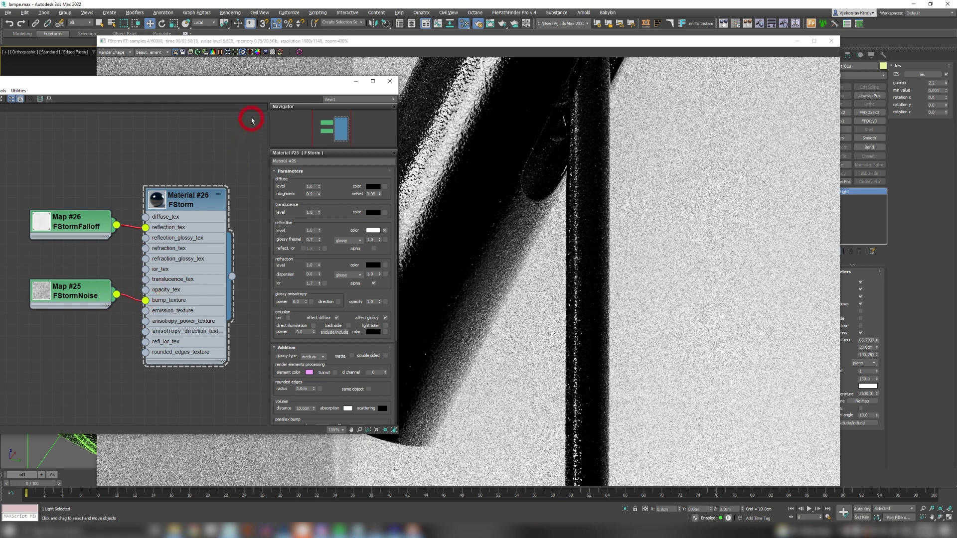
{"action": "mouse_move", "coordinate": [256, 84]}
{"action": "left_mouse_down"}
{"action": "mouse_move", "coordinate": [198, 184]}
{"action": "mouse_move", "coordinate": [170, 151]}
{"action": "left_mouse_up"}
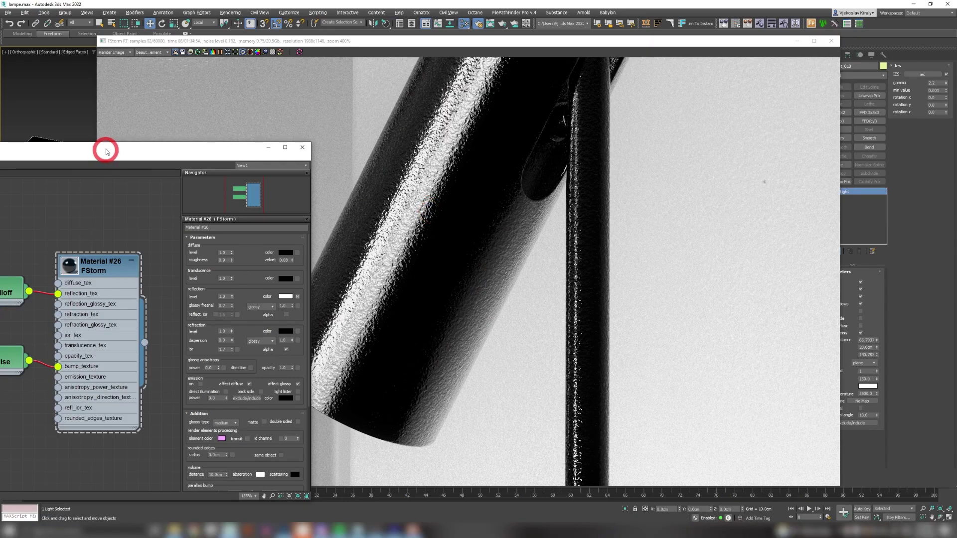
- Reduce the size value of the Map #25 FStormNoise node in the Parameter Editor
{"action": "left_click_drag", "start_coordinate": [107, 150], "coordinate": [200, 136]}
{"action": "left_click", "coordinate": [80, 349]}
{"action": "double_click", "coordinate": [81, 349]}
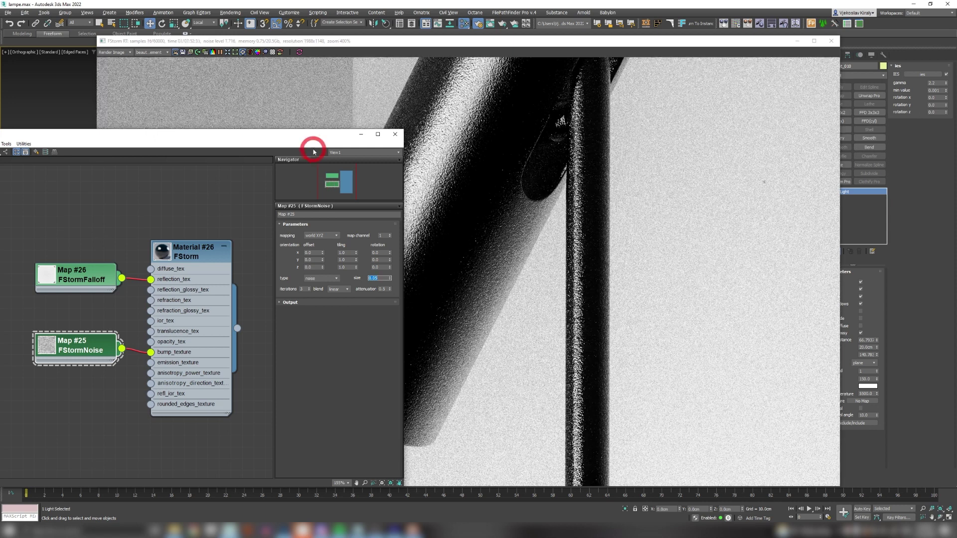
{"action": "left_click_drag", "start_coordinate": [316, 138], "coordinate": [272, 127]}
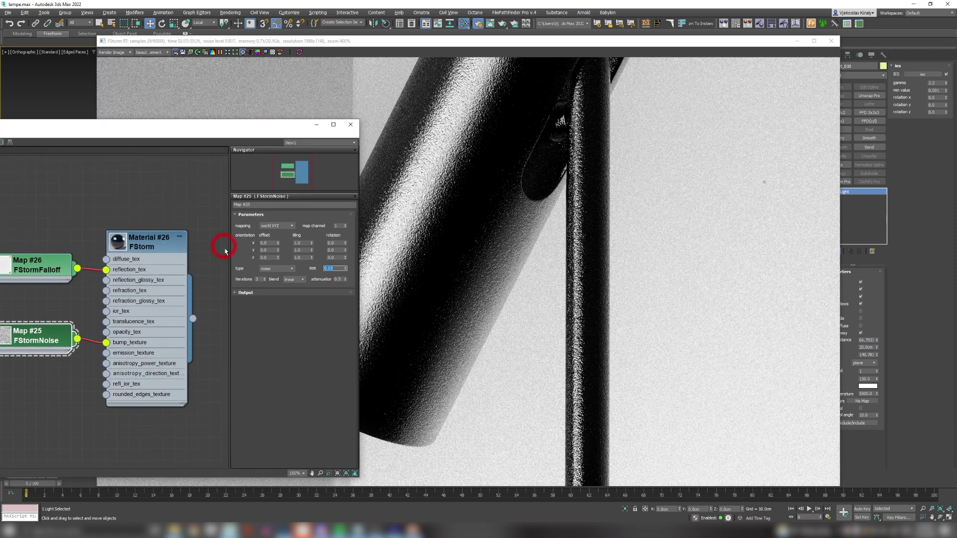
{"action": "double_click", "coordinate": [333, 270]}
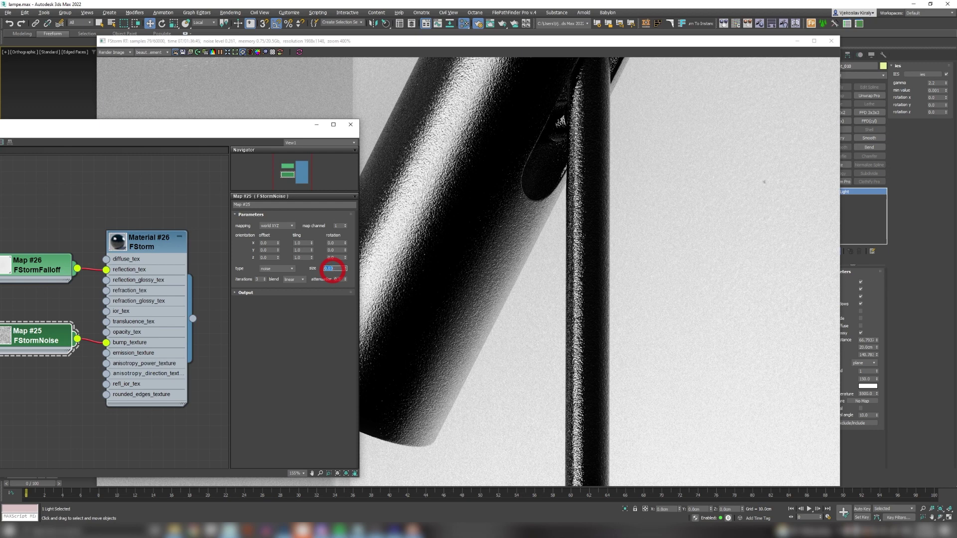
{"action": "type", "text": "0.01"}
{"action": "key", "text": "Return"}
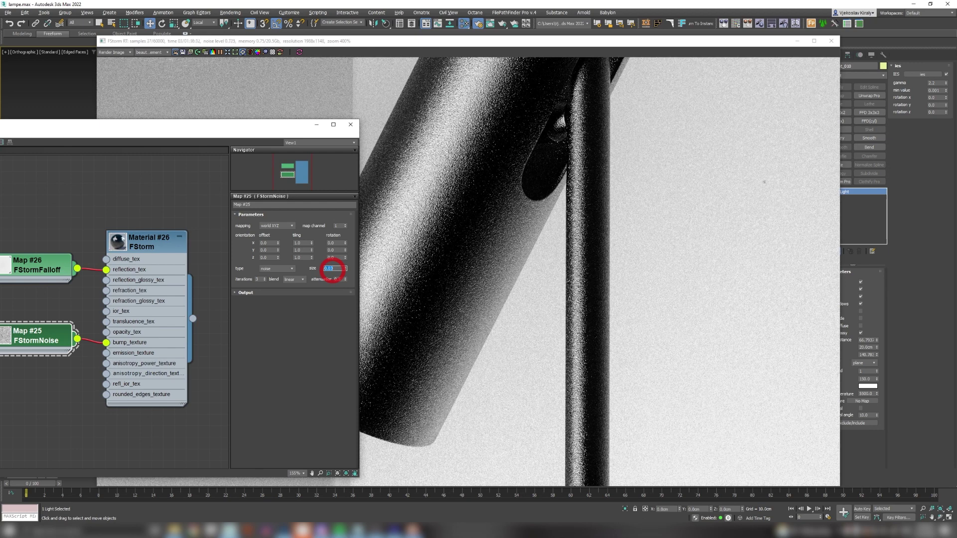
{"action": "left_click_drag", "start_coordinate": [258, 125], "coordinate": [187, 100]}
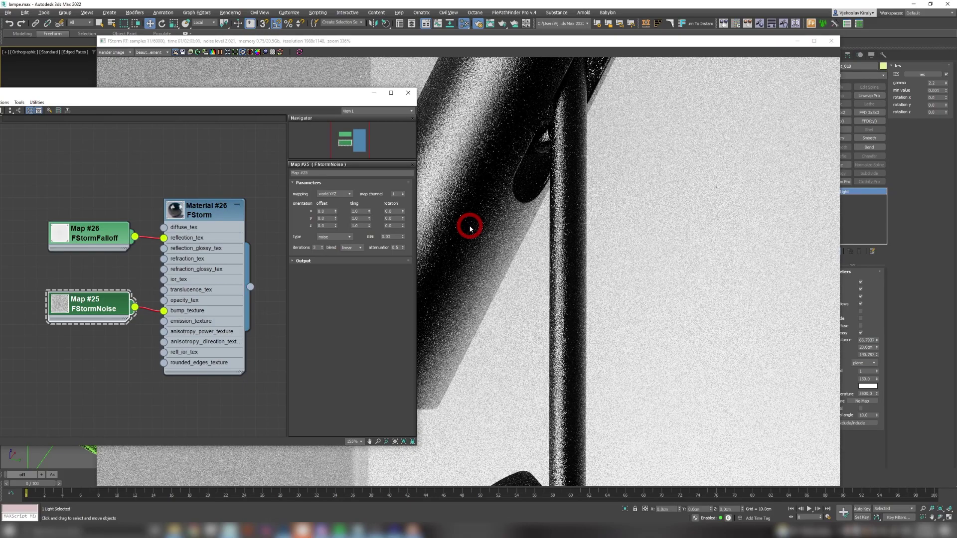
{"action": "scroll", "coordinate": [470, 228], "scroll_direction": "down", "scroll_amount": 2}
{"action": "scroll", "coordinate": [469, 229], "scroll_direction": "down", "scroll_amount": 2}
{"action": "scroll", "coordinate": [468, 231], "scroll_direction": "down", "scroll_amount": 2}
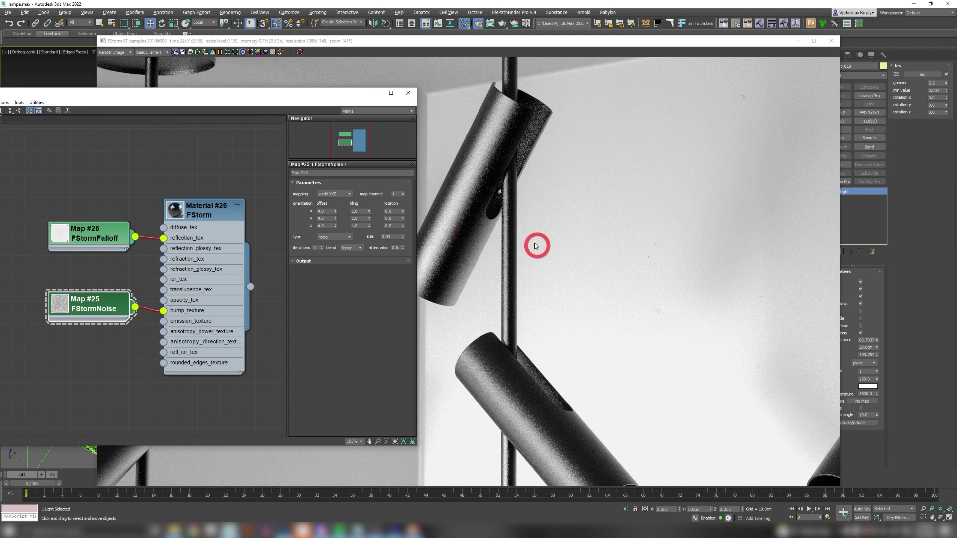
{"action": "scroll", "coordinate": [536, 242], "scroll_direction": "down", "scroll_amount": 3}
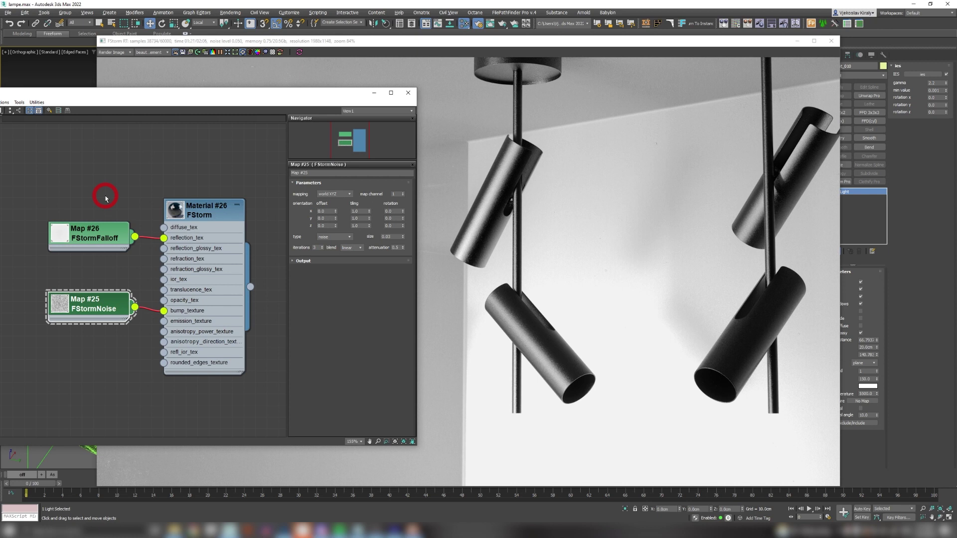
- Delete and redraw the Map #25 FStormNoise wire into Material #26's bump_texture
{"action": "left_click", "coordinate": [148, 313]}
{"action": "key", "text": "Delete"}
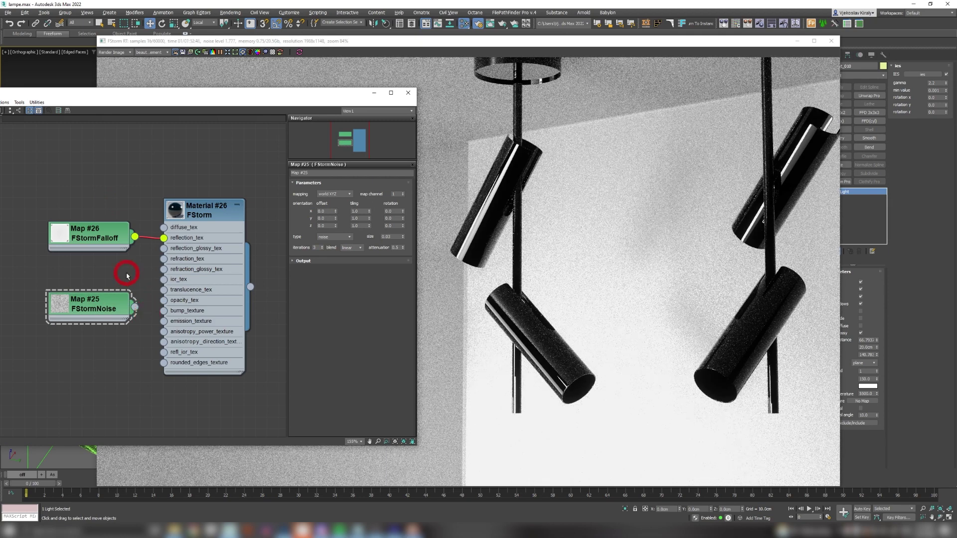
{"action": "left_click_drag", "start_coordinate": [135, 308], "coordinate": [162, 312]}
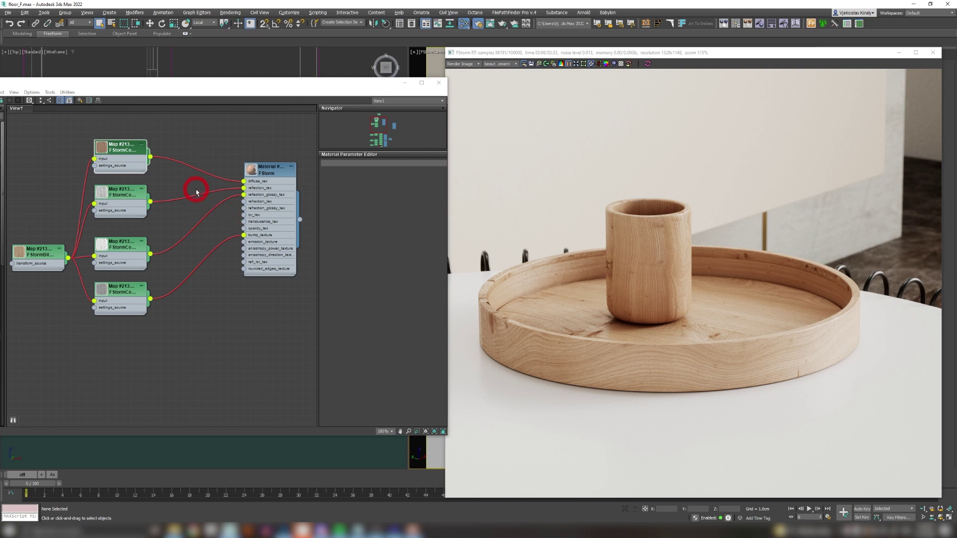
- Marquee-select and delete the lower map links on the cup's wood material
{"action": "left_click_drag", "start_coordinate": [195, 188], "coordinate": [218, 287]}
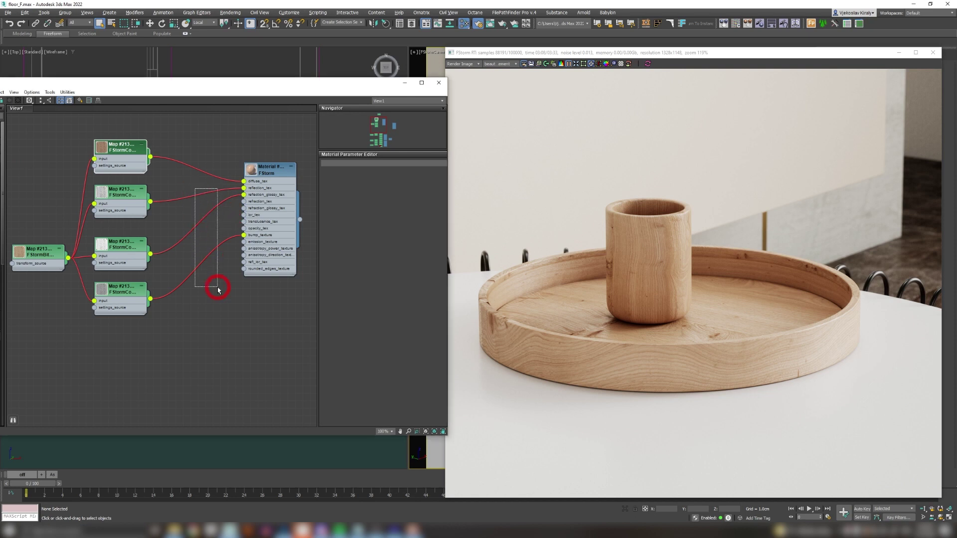
{"action": "left_click_drag", "start_coordinate": [218, 289], "coordinate": [215, 284]}
{"action": "key", "text": "Delete"}
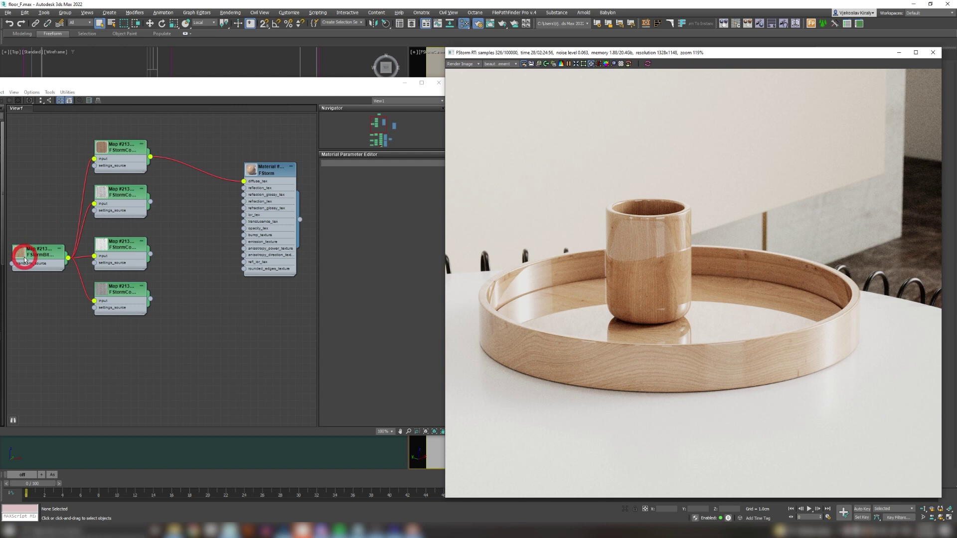
- Wire the second FStormColorCorrection map into the material's reflection_tex
{"action": "left_click_drag", "start_coordinate": [68, 258], "coordinate": [94, 203]}
{"action": "left_click_drag", "start_coordinate": [67, 258], "coordinate": [104, 218]}
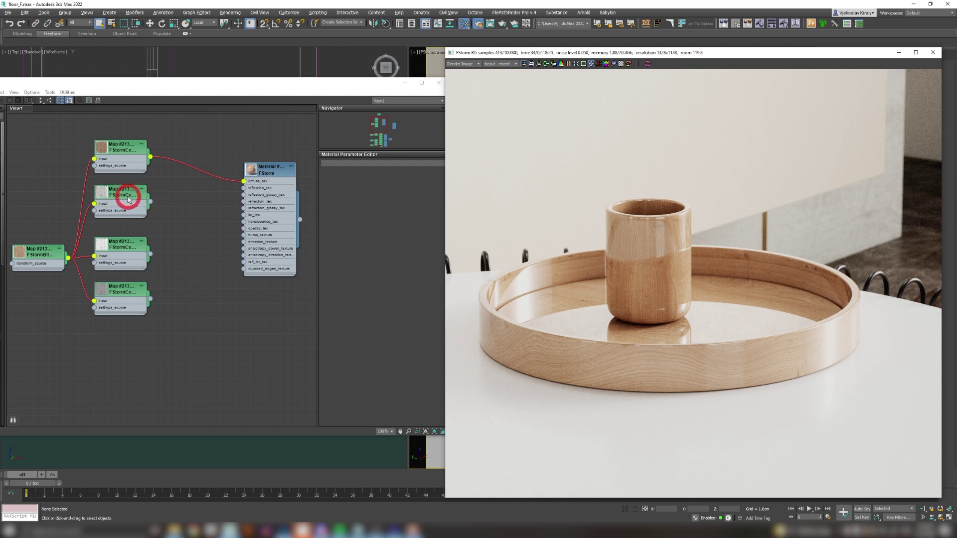
{"action": "left_click_drag", "start_coordinate": [150, 201], "coordinate": [243, 187]}
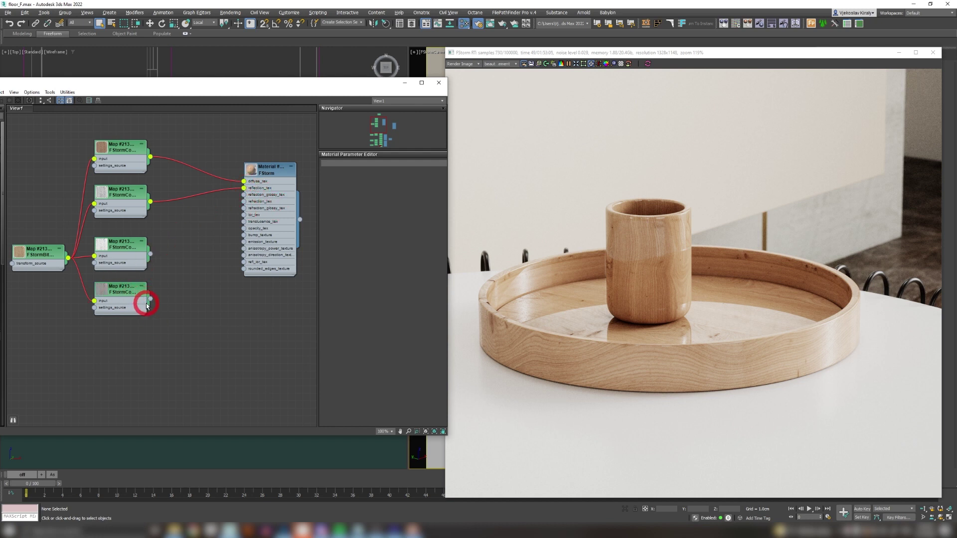
- Reconnect the bottom map to bump_texture and edit the cup material's reflection glossiness
{"action": "mouse_move", "coordinate": [150, 299]}
{"action": "left_mouse_down"}
{"action": "mouse_move", "coordinate": [232, 254]}
{"action": "mouse_move", "coordinate": [243, 237]}
{"action": "left_mouse_up"}
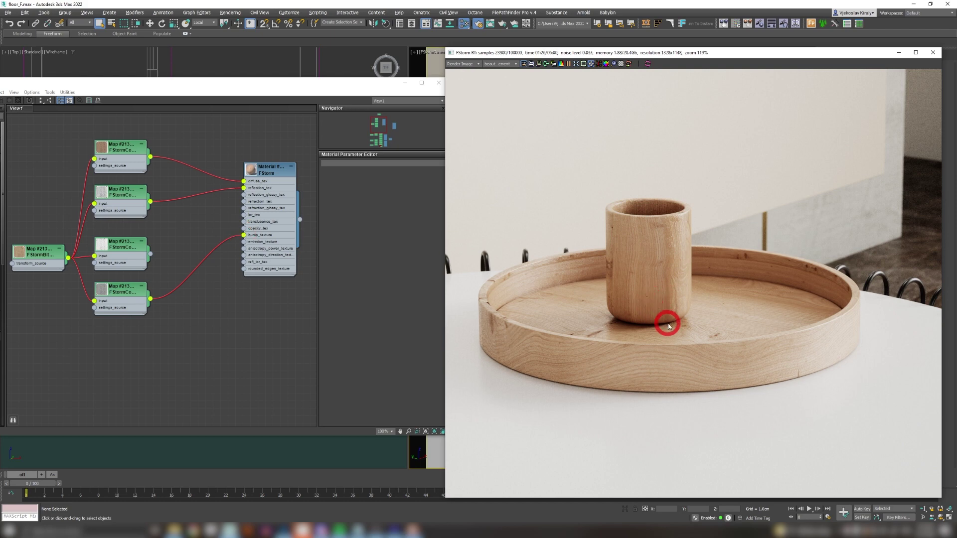
{"action": "scroll", "coordinate": [684, 326], "scroll_direction": "up", "scroll_amount": 3}
{"action": "scroll", "coordinate": [684, 327], "scroll_direction": "up", "scroll_amount": 4}
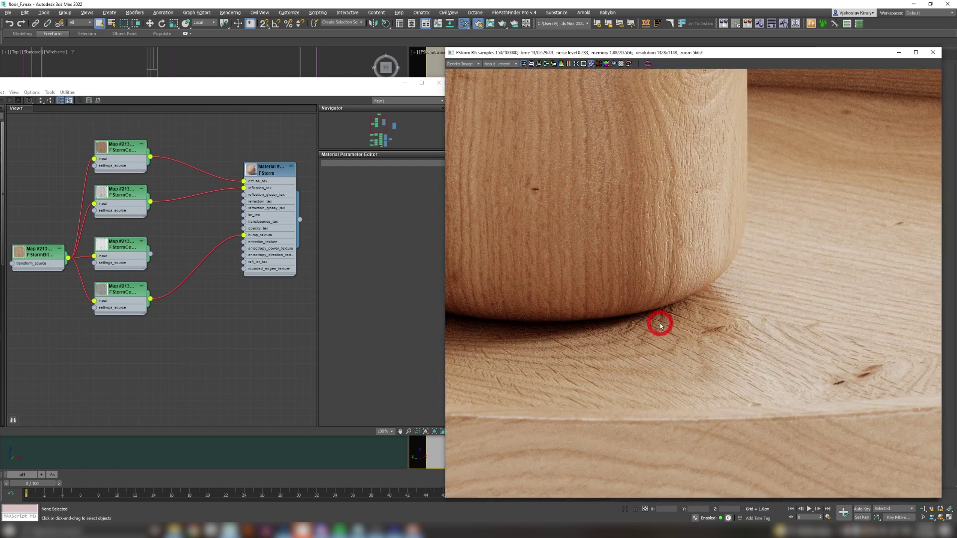
{"action": "left_click", "coordinate": [270, 176]}
{"action": "double_click", "coordinate": [270, 177]}
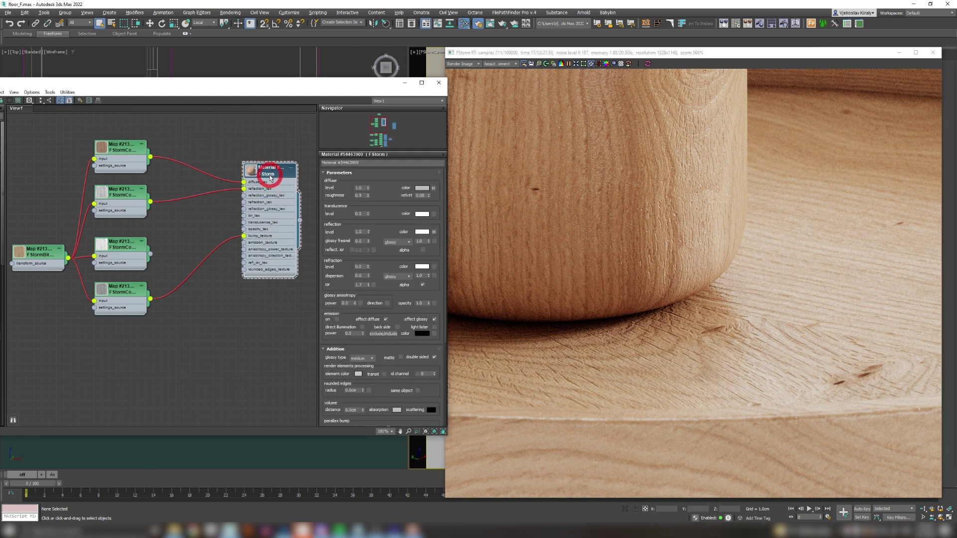
{"action": "left_click", "coordinate": [418, 241]}
- Rewire the third map to reflection_glossy_tex and the bottom map to bump_texture
{"action": "left_click", "coordinate": [229, 249]}
{"action": "key", "text": "Delete"}
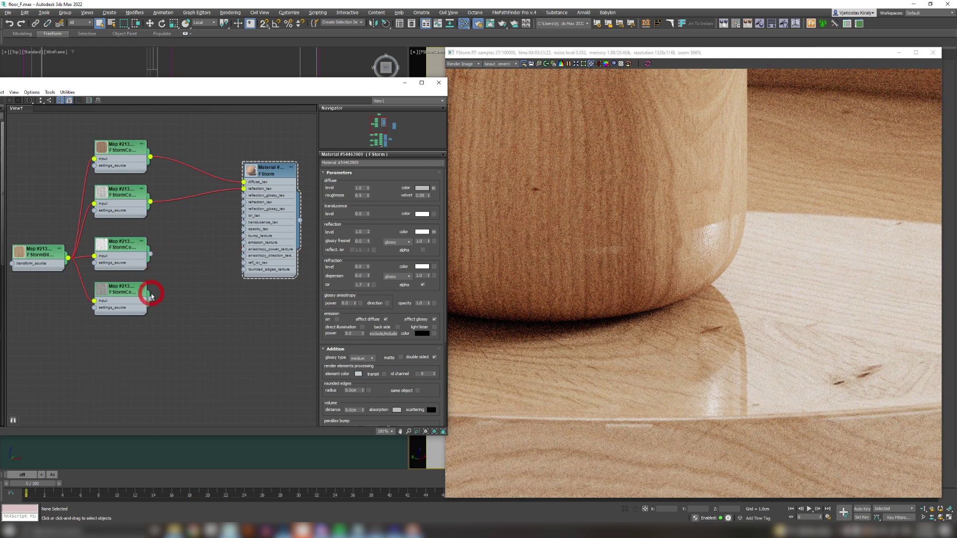
{"action": "mouse_move", "coordinate": [149, 254]}
{"action": "left_mouse_down"}
{"action": "mouse_move", "coordinate": [211, 237]}
{"action": "mouse_move", "coordinate": [245, 203]}
{"action": "left_mouse_up"}
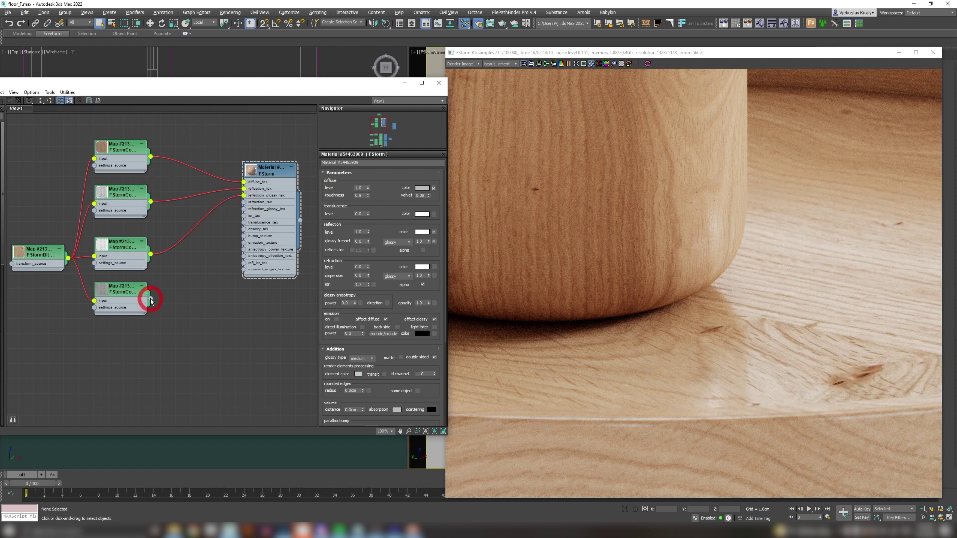
{"action": "mouse_move", "coordinate": [150, 299]}
{"action": "left_mouse_down"}
{"action": "mouse_move", "coordinate": [231, 259]}
{"action": "mouse_move", "coordinate": [245, 237]}
{"action": "left_mouse_up"}
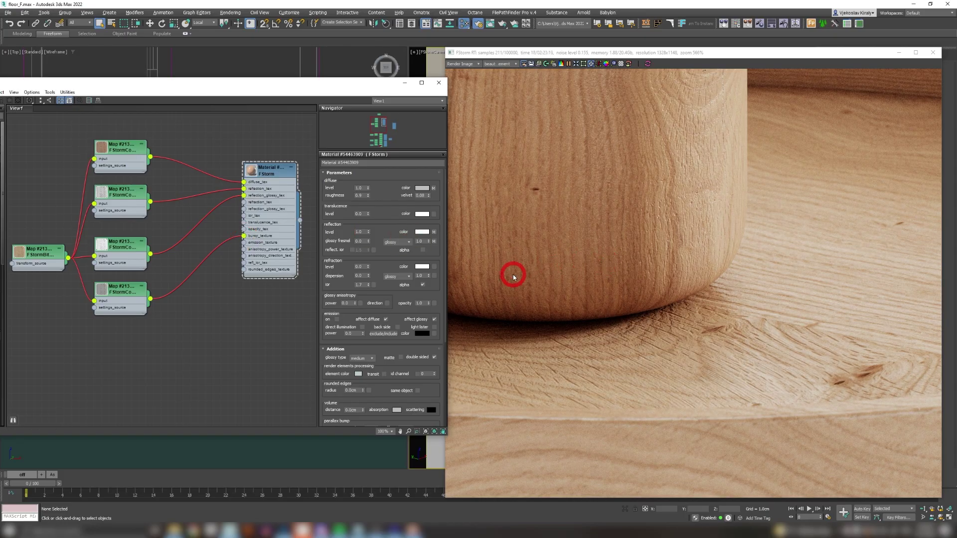
{"action": "left_click", "coordinate": [589, 266]}
{"action": "middle_click_drag", "start_coordinate": [548, 290], "coordinate": [768, 296]}
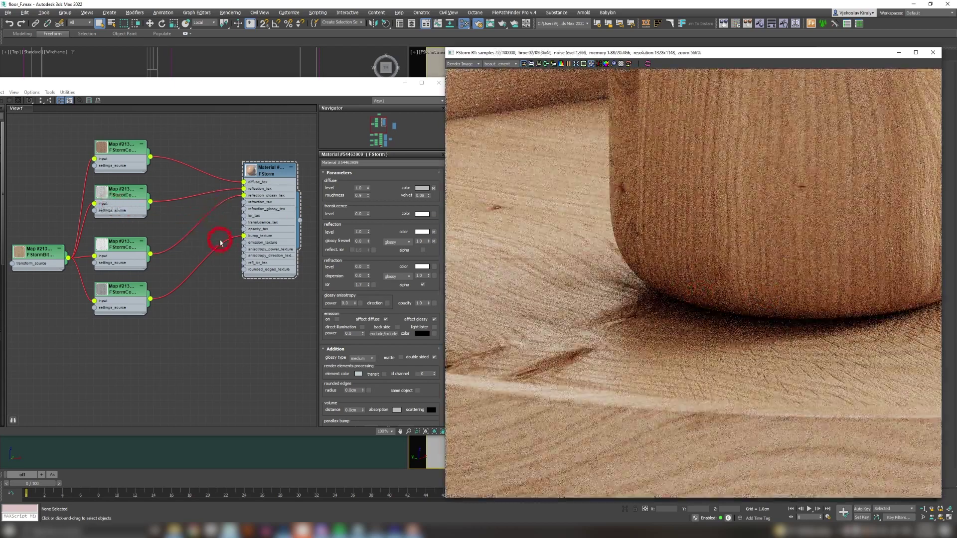
- Delete the third and bottom map links from the wood material
{"action": "left_click", "coordinate": [200, 212]}
{"action": "left_click_drag", "start_coordinate": [199, 212], "coordinate": [229, 278]}
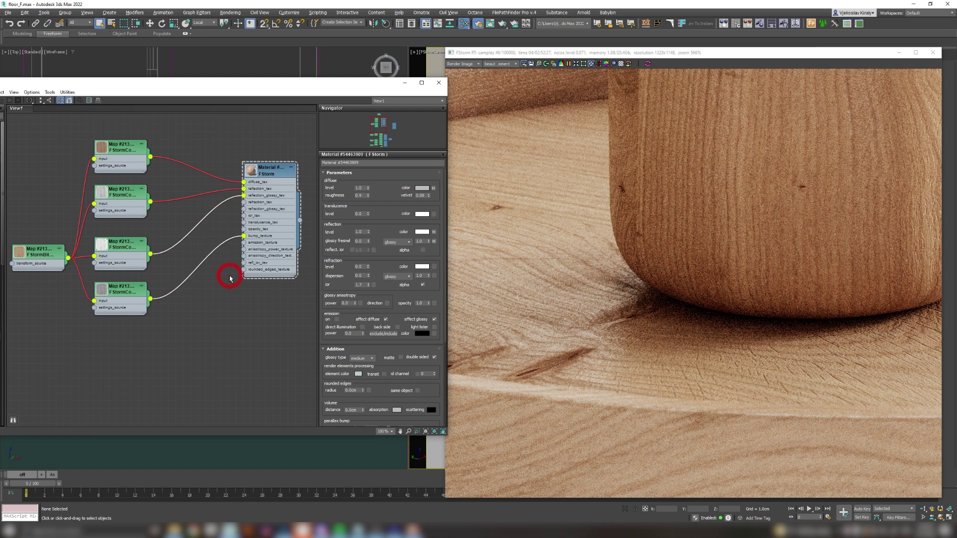
{"action": "key", "text": "Delete"}
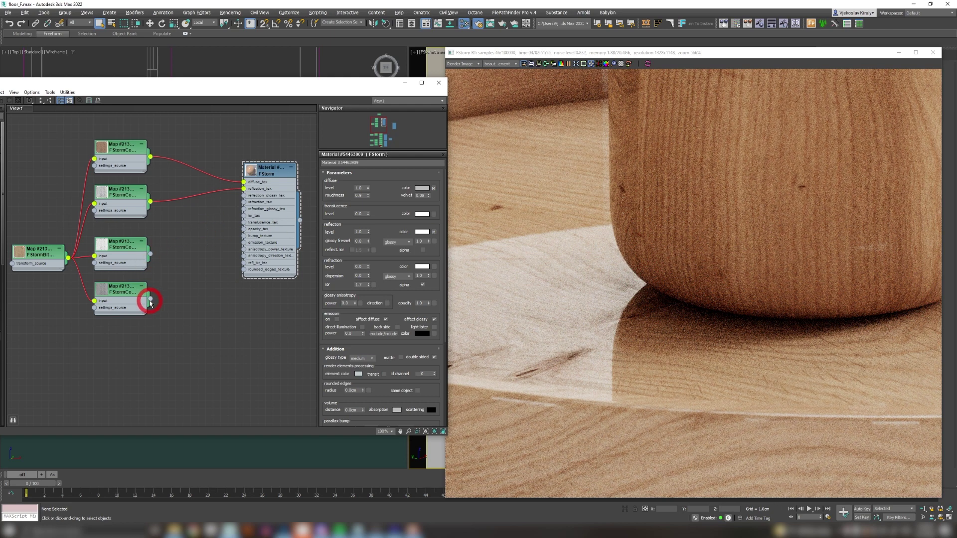
- Connect the bottom map to bump_texture and the third map to reflection_glossy_tex
{"action": "left_click_drag", "start_coordinate": [150, 298], "coordinate": [243, 237]}
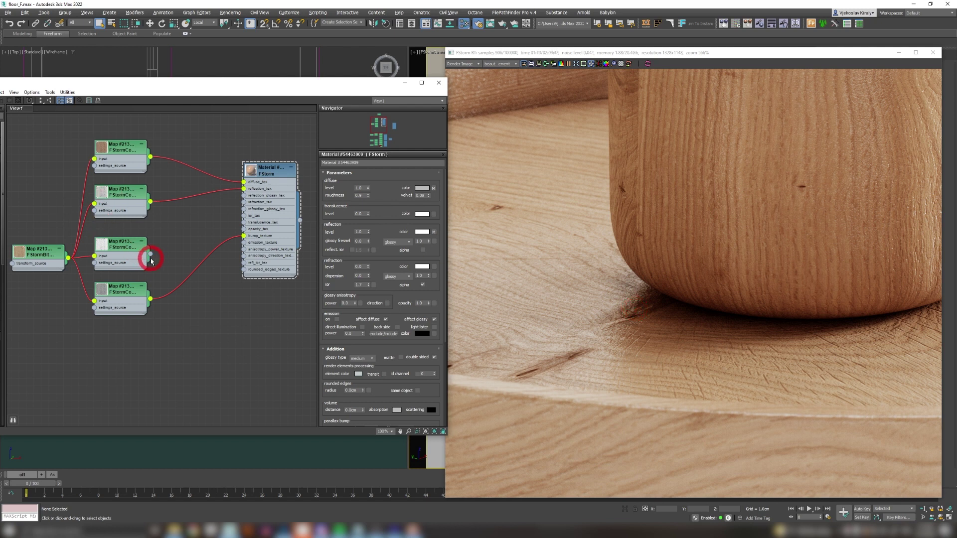
{"action": "left_click_drag", "start_coordinate": [150, 253], "coordinate": [190, 243]}
{"action": "left_click_drag", "start_coordinate": [232, 202], "coordinate": [242, 194]}
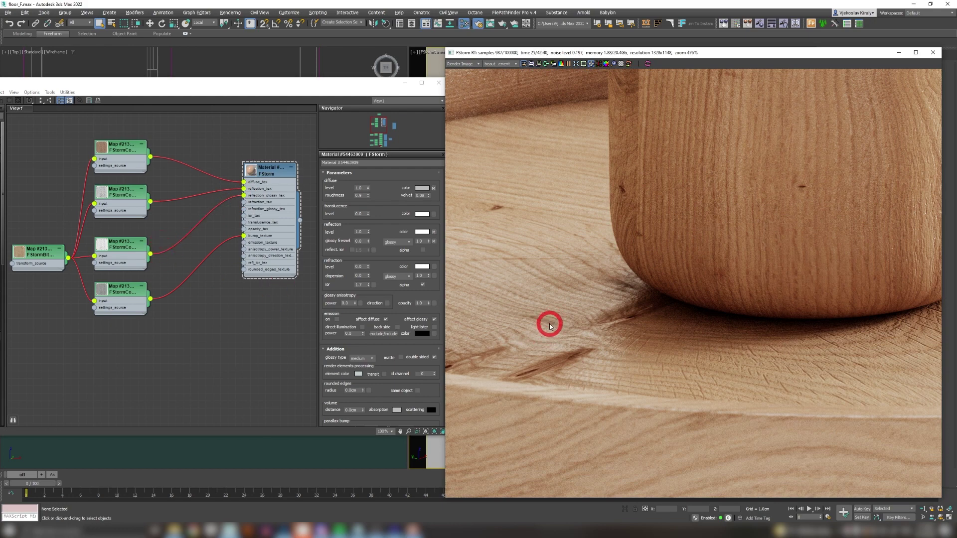
{"action": "scroll", "coordinate": [550, 325], "scroll_direction": "down", "scroll_amount": 3}
{"action": "scroll", "coordinate": [564, 320], "scroll_direction": "down", "scroll_amount": 1}
{"action": "scroll", "coordinate": [658, 299], "scroll_direction": "up", "scroll_amount": 2}
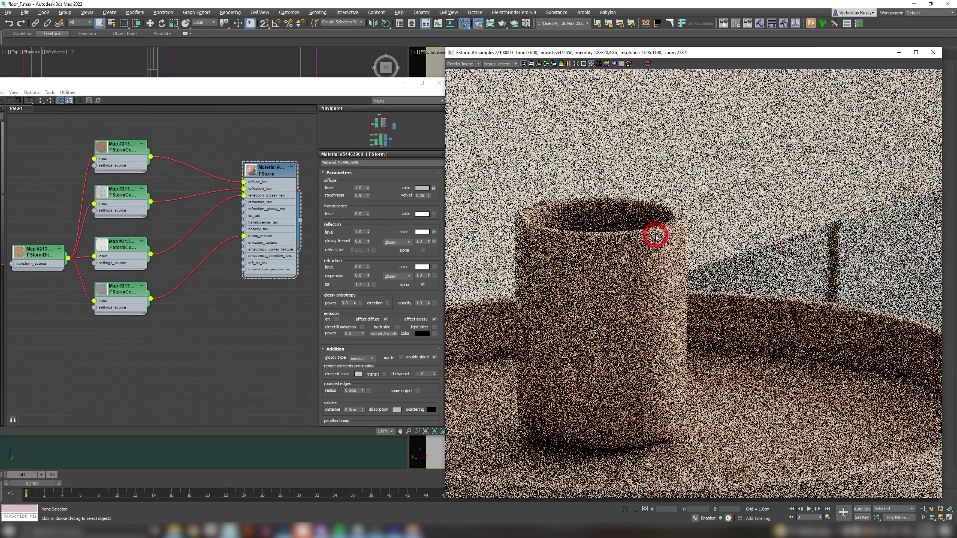
{"action": "scroll", "coordinate": [655, 235], "scroll_direction": "up", "scroll_amount": 1}
{"action": "scroll", "coordinate": [665, 225], "scroll_direction": "up", "scroll_amount": 3}
{"action": "scroll", "coordinate": [668, 235], "scroll_direction": "up", "scroll_amount": 2}
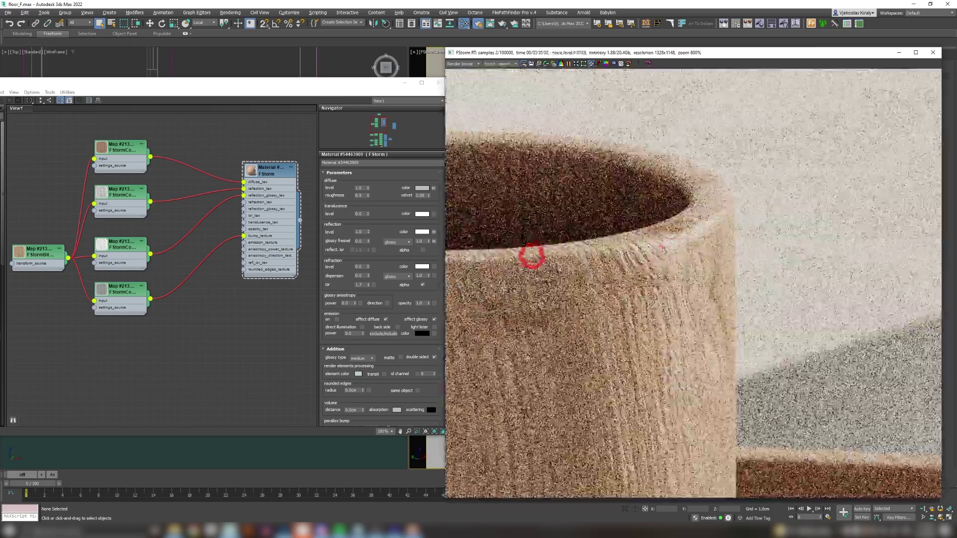
- Delete the third and bottom map links, then reconnect the bottom map to bump_texture
{"action": "mouse_move", "coordinate": [211, 239]}
{"action": "left_mouse_down"}
{"action": "mouse_move", "coordinate": [223, 274]}
{"action": "mouse_move", "coordinate": [211, 238]}
{"action": "mouse_move", "coordinate": [224, 267]}
{"action": "left_mouse_up"}
{"action": "key", "text": "Delete"}
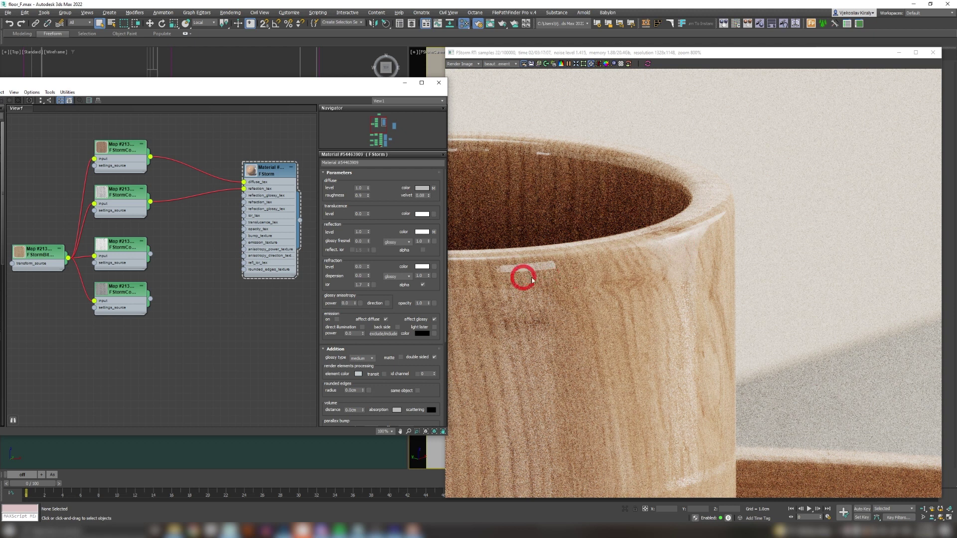
{"action": "mouse_move", "coordinate": [150, 299]}
{"action": "left_mouse_down"}
{"action": "mouse_move", "coordinate": [189, 290]}
{"action": "mouse_move", "coordinate": [244, 237]}
{"action": "left_mouse_up"}
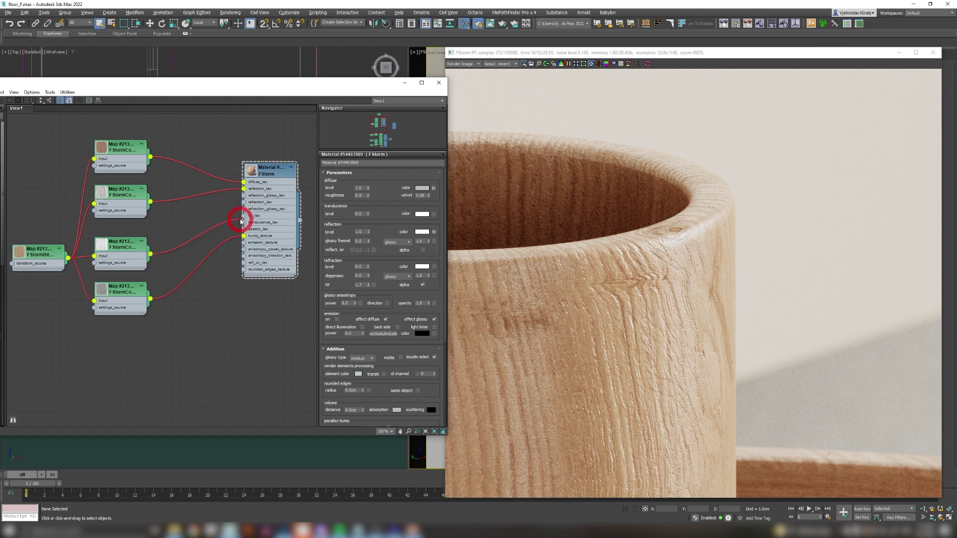
- Link the third FStormColorCorrection map to the cup material's reflection_glossy_tex socket
{"action": "left_click_drag", "start_coordinate": [151, 255], "coordinate": [242, 200]}
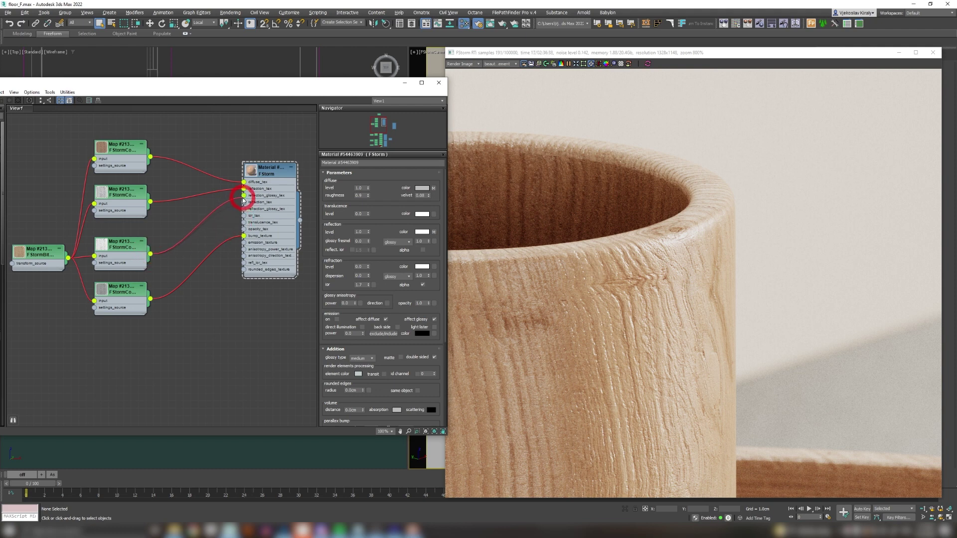